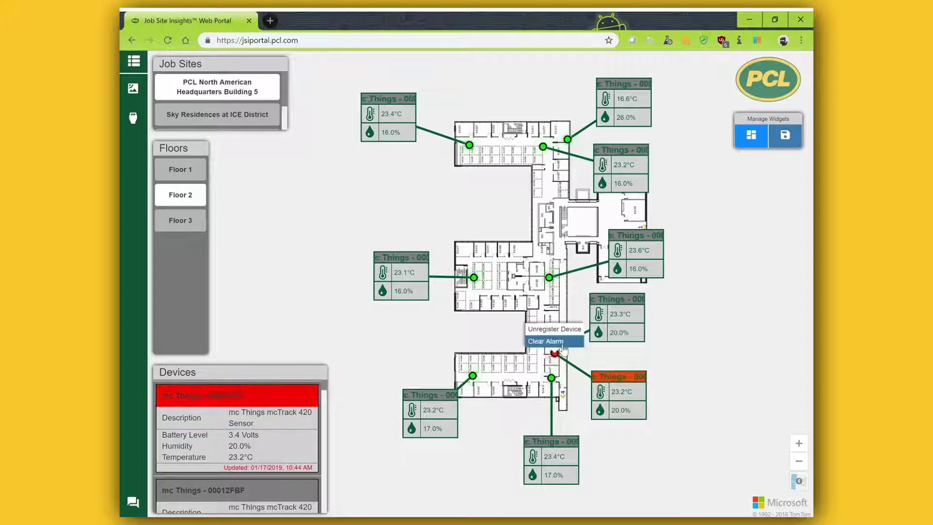
Step: Clear the alarm on the red-flagged sensor and confirm with Okay
click(559, 343)
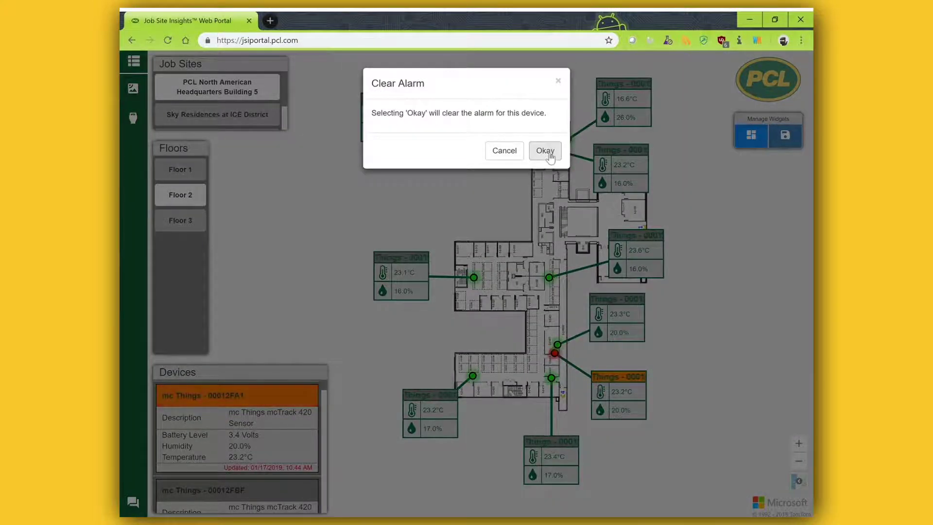
click(546, 153)
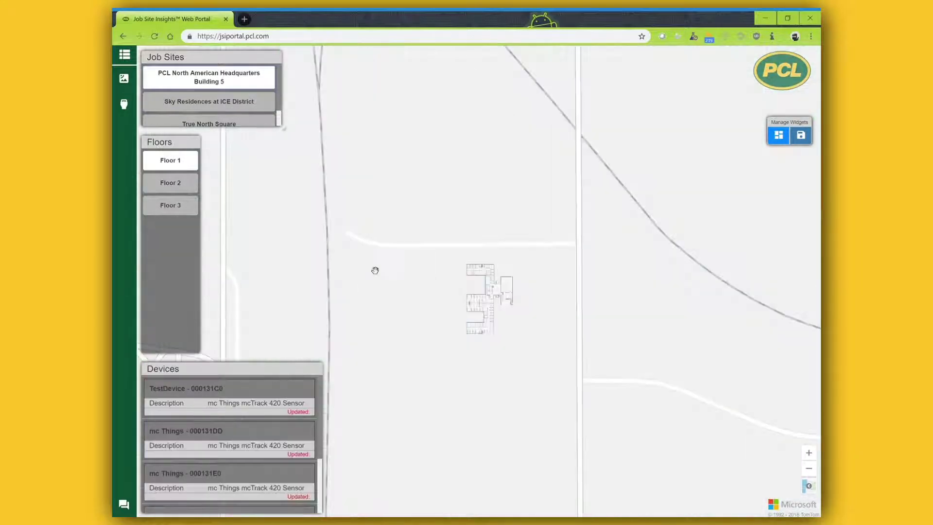
Step: Switch to the Floor 2 plan of Building 5 to show its sensor readings
click(174, 186)
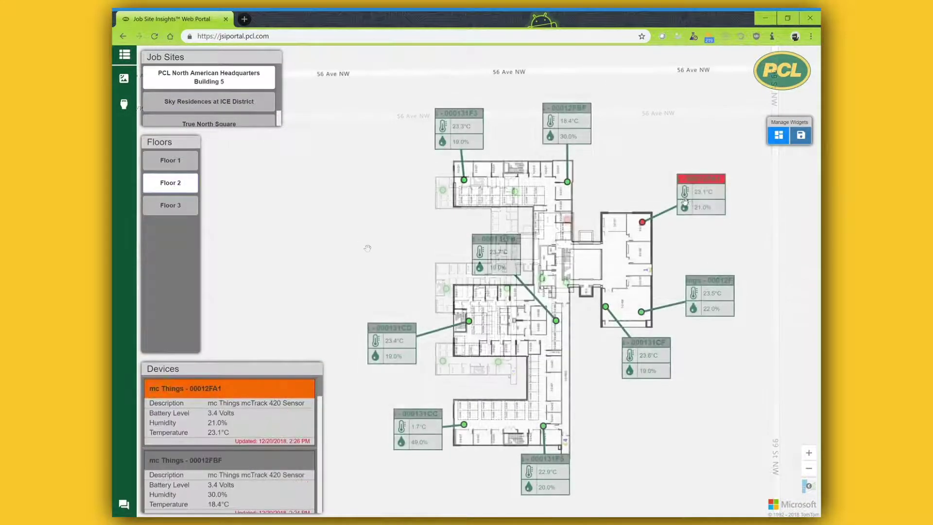